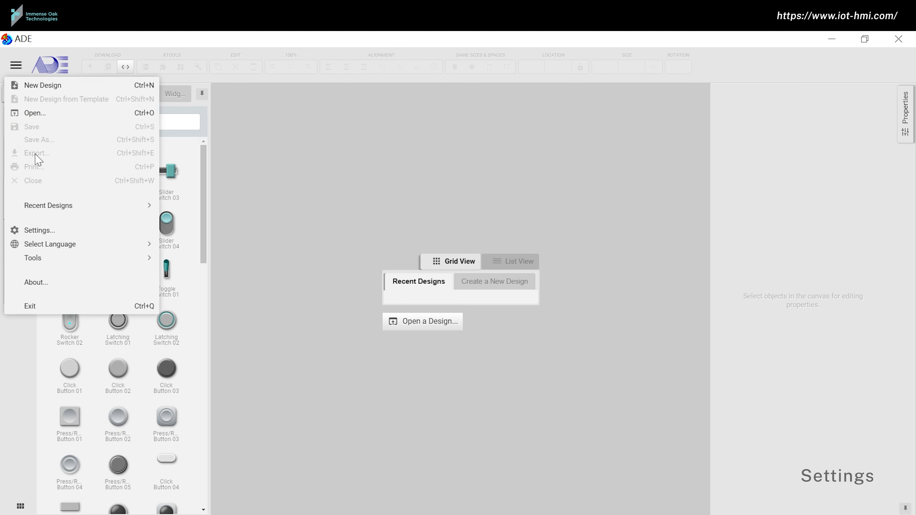
Step: Open ADE's application Settings dialog from the main menu
click(45, 230)
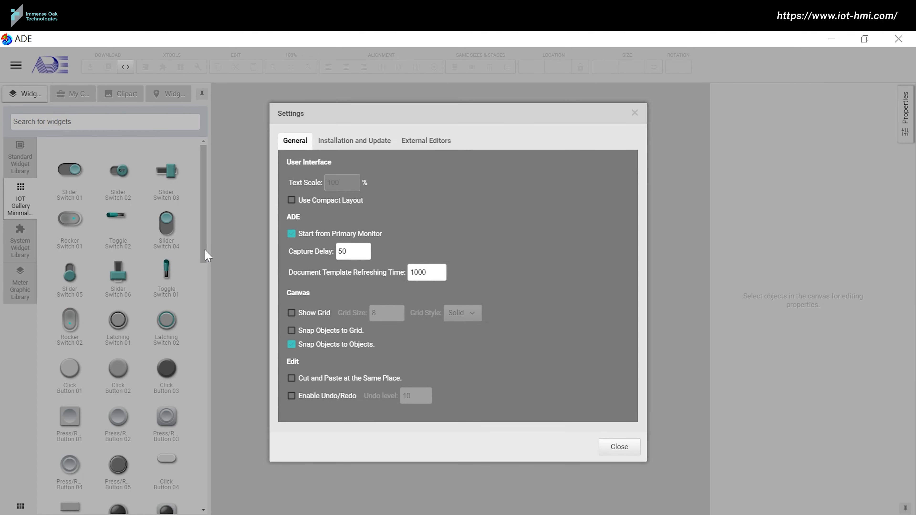
Step: Turn on Show Grid (size 8, Solid style) and close the Settings dialog
click(291, 312)
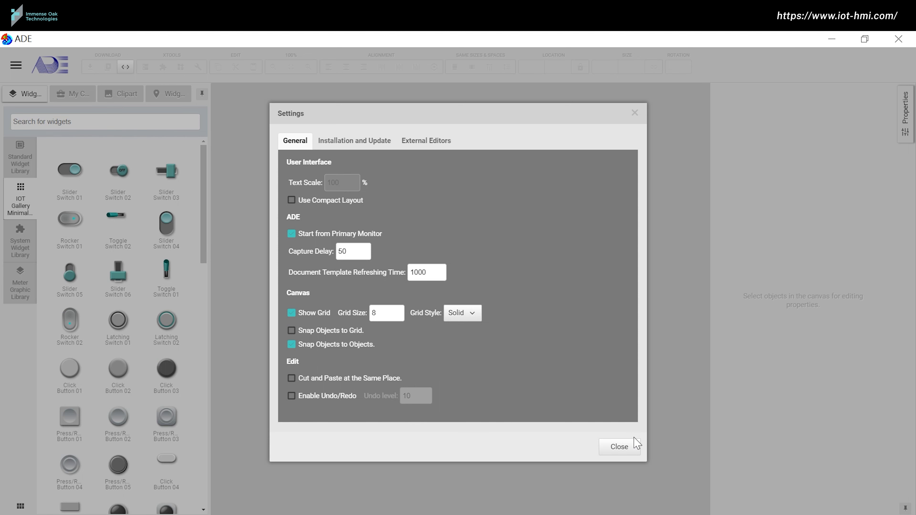
click(632, 447)
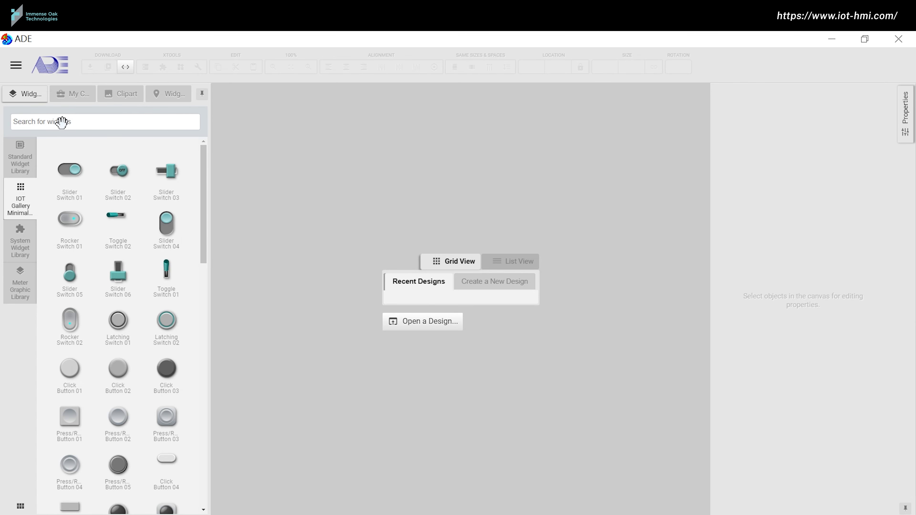
click(12, 73)
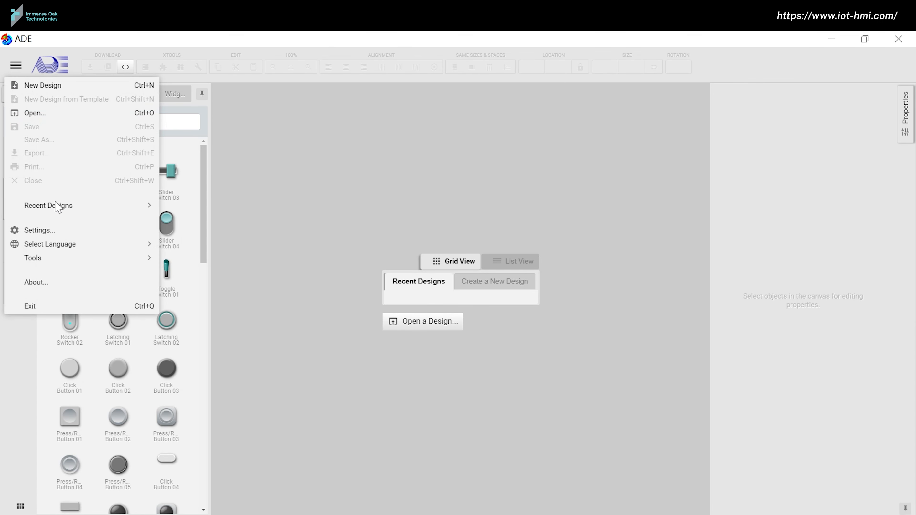
Step: Start a new design from the 7.0" 800x480 with CTP panel template
mouse_move(74, 246)
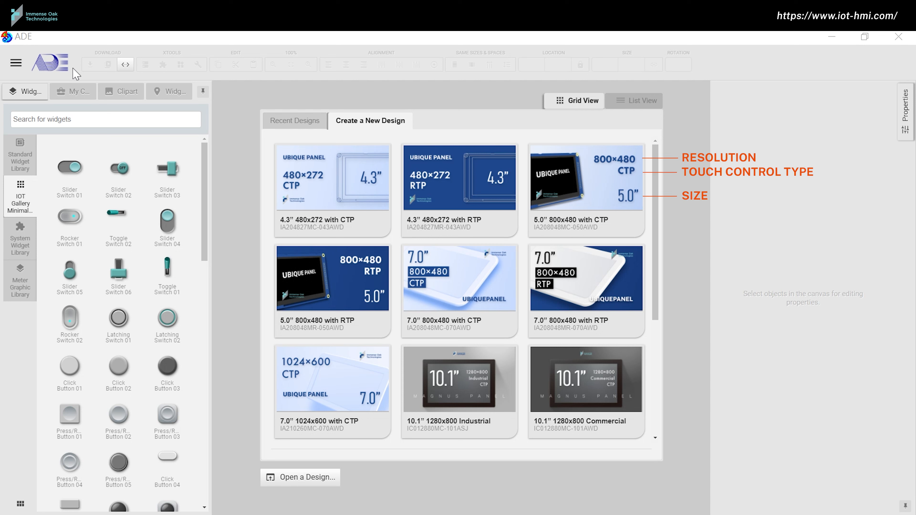
click(490, 302)
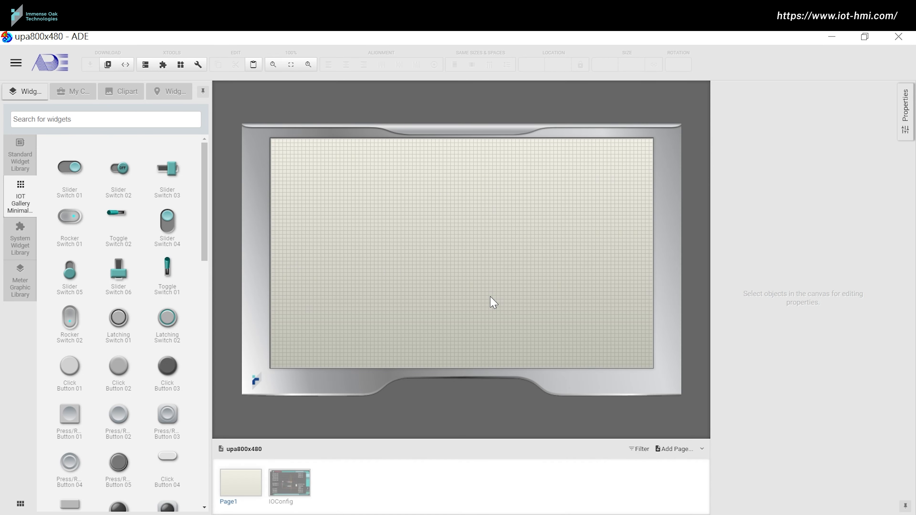
Step: Check the IOConfig page, then set Page1's background colour to grey #B3B3B3
click(309, 485)
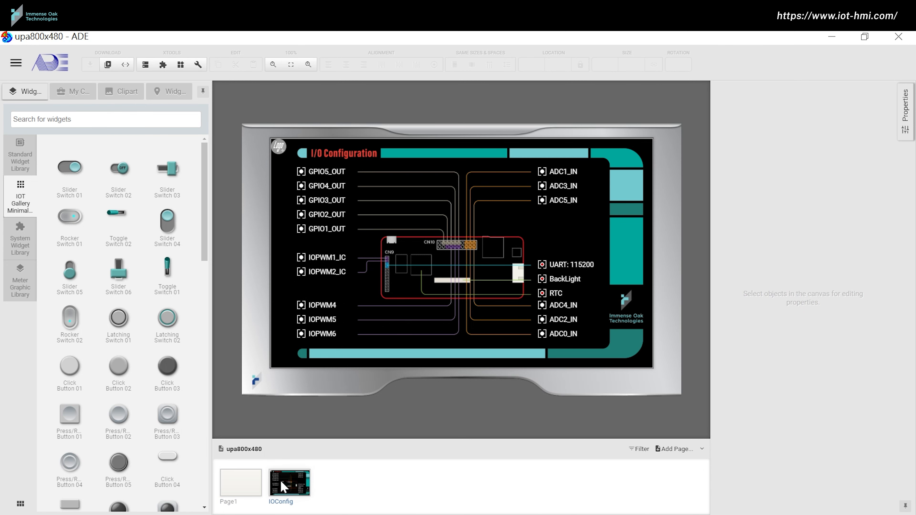
click(258, 487)
right_click(258, 487)
click(274, 478)
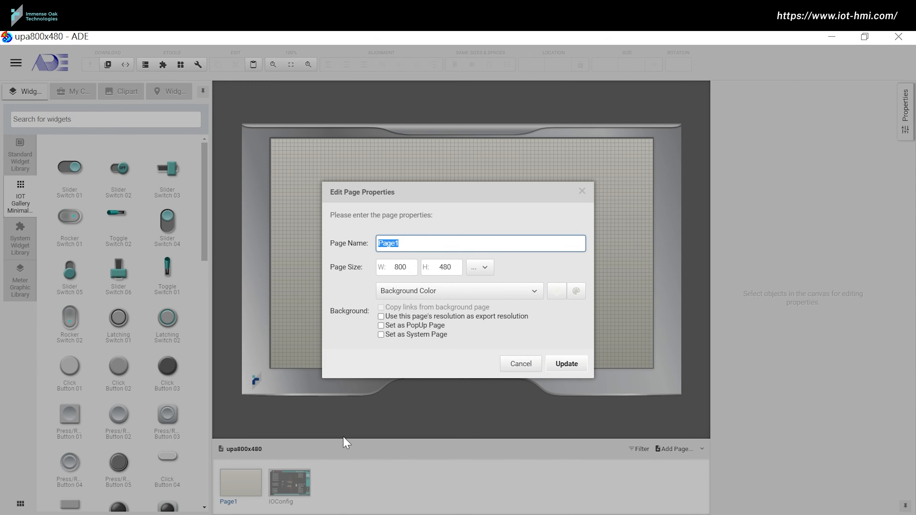
click(556, 290)
click(570, 354)
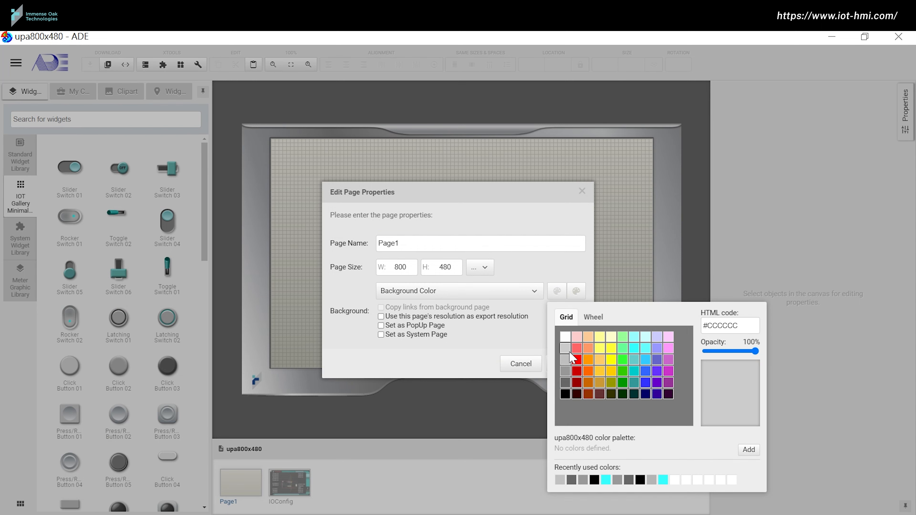
click(575, 293)
click(671, 481)
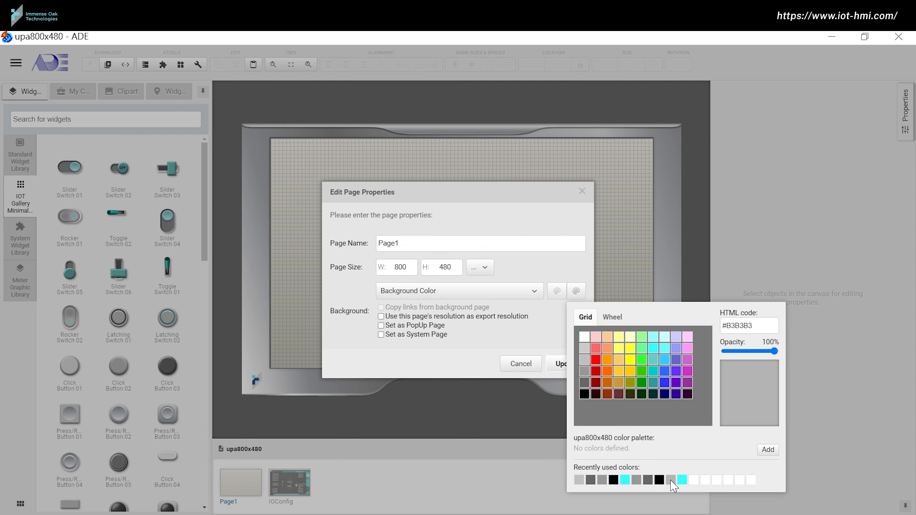
click(560, 363)
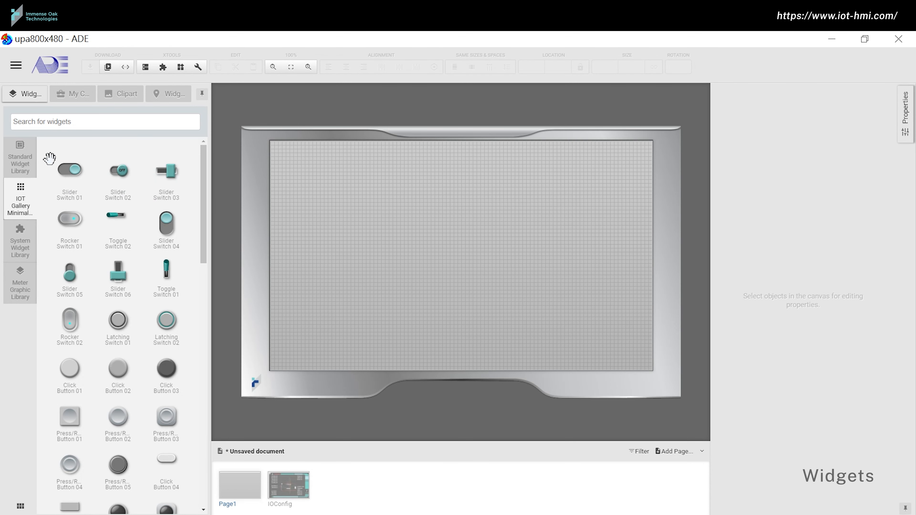
click(21, 164)
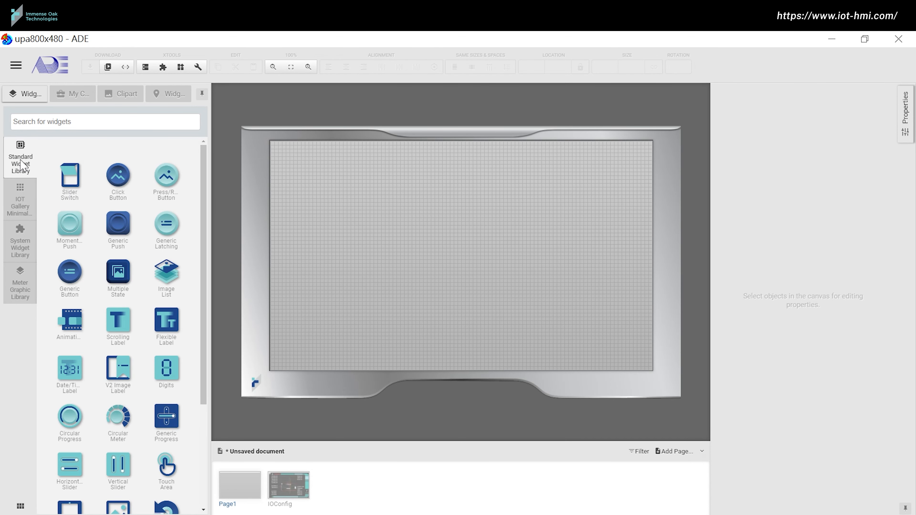
click(29, 197)
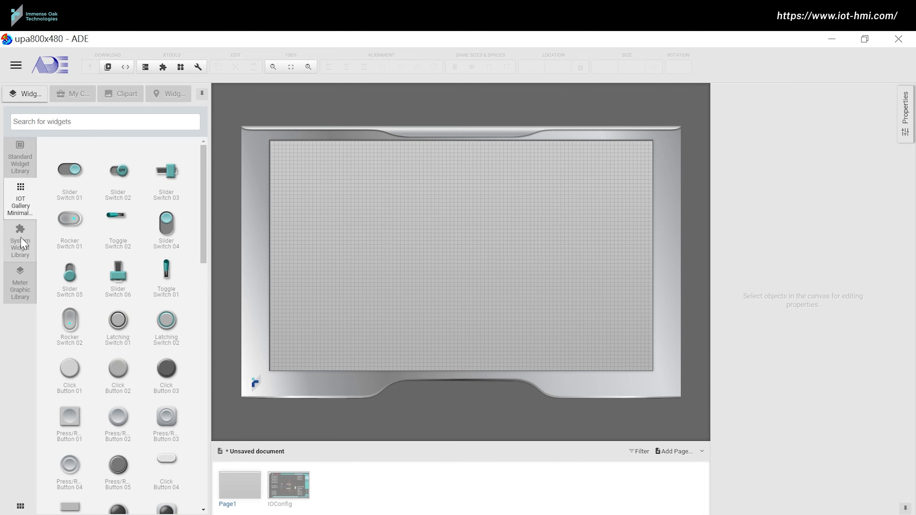
click(22, 254)
click(21, 279)
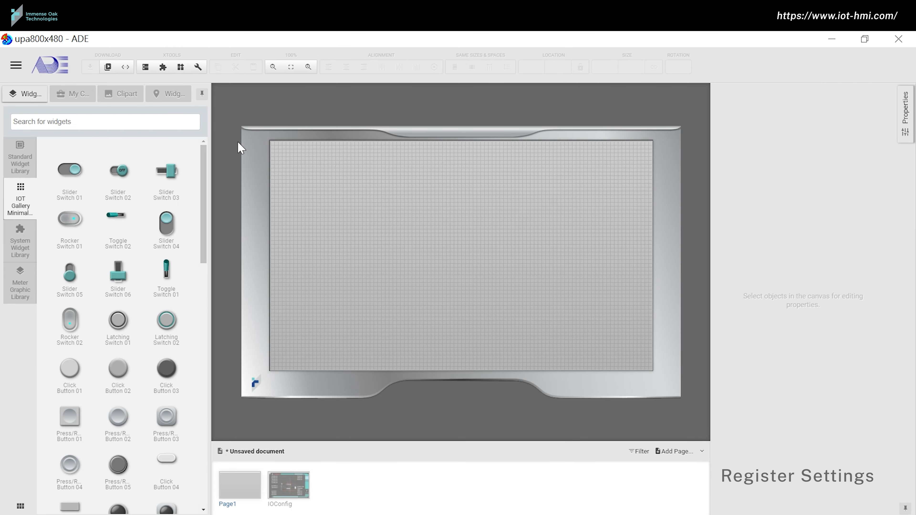
Step: In the Register Table, add an Integer register named random_data
click(147, 70)
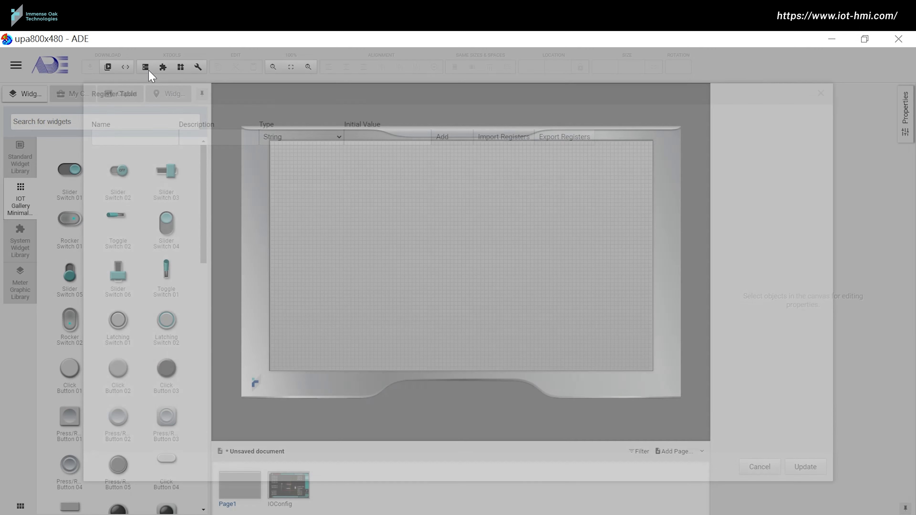
click(337, 139)
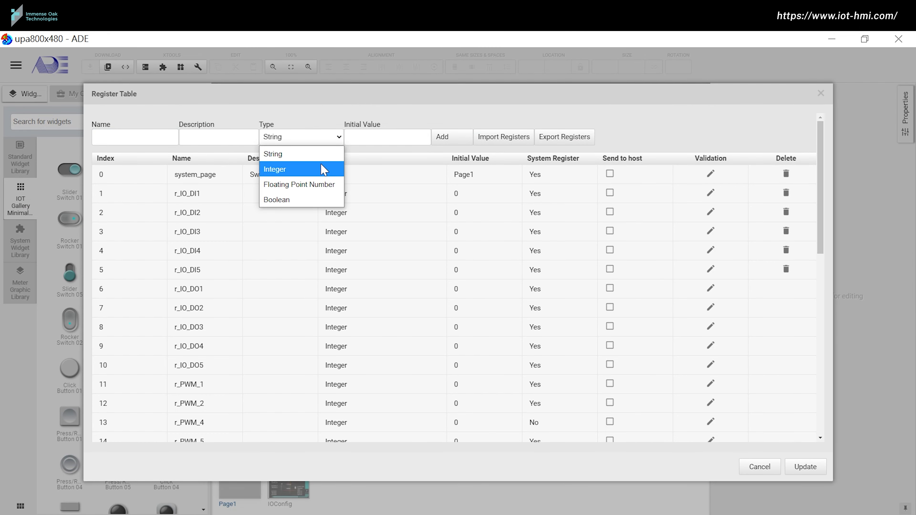
click(143, 131)
text(random_data)
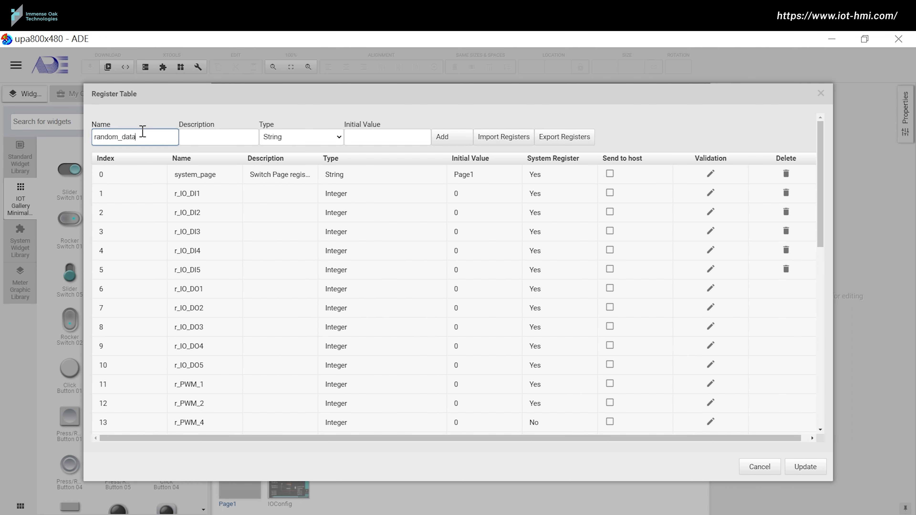
click(301, 137)
click(292, 170)
click(372, 144)
click(440, 140)
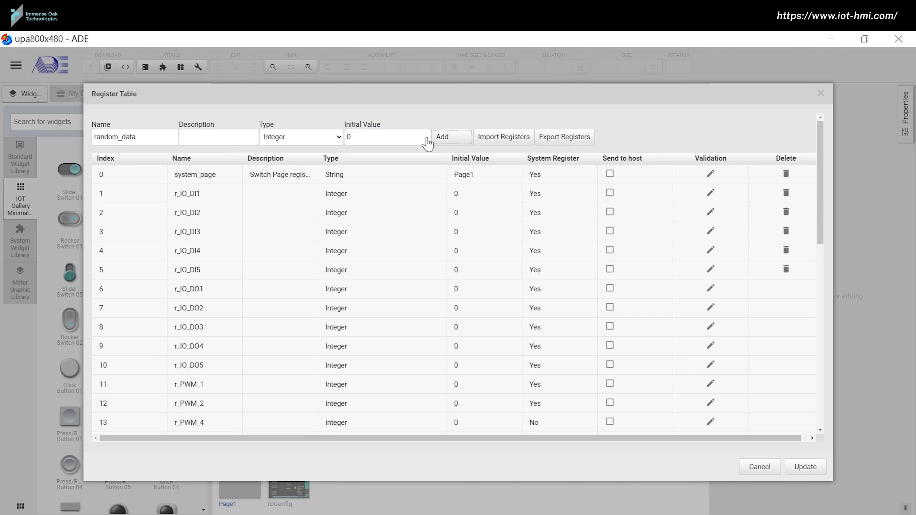
Step: Add a second Integer register named maximum_data_limit
drag(169, 141, 74, 146)
text(maximu)
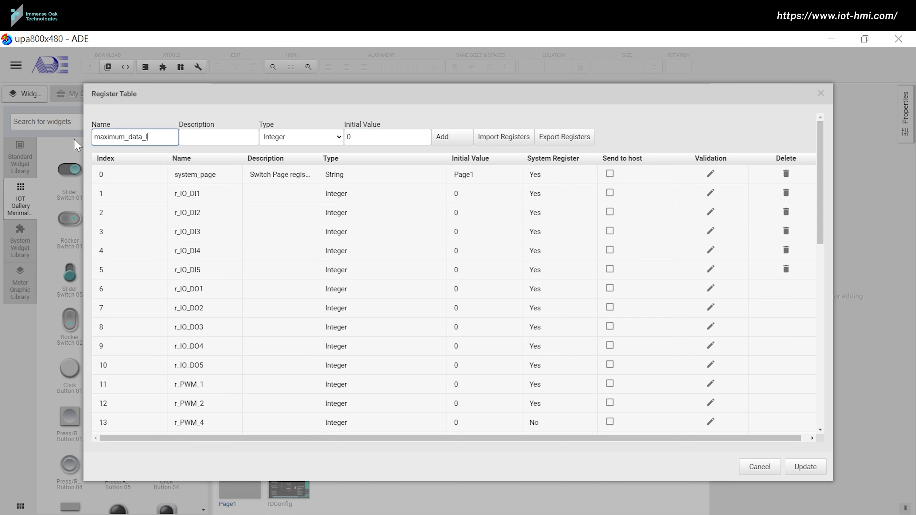
click(317, 145)
click(308, 170)
click(375, 138)
click(442, 141)
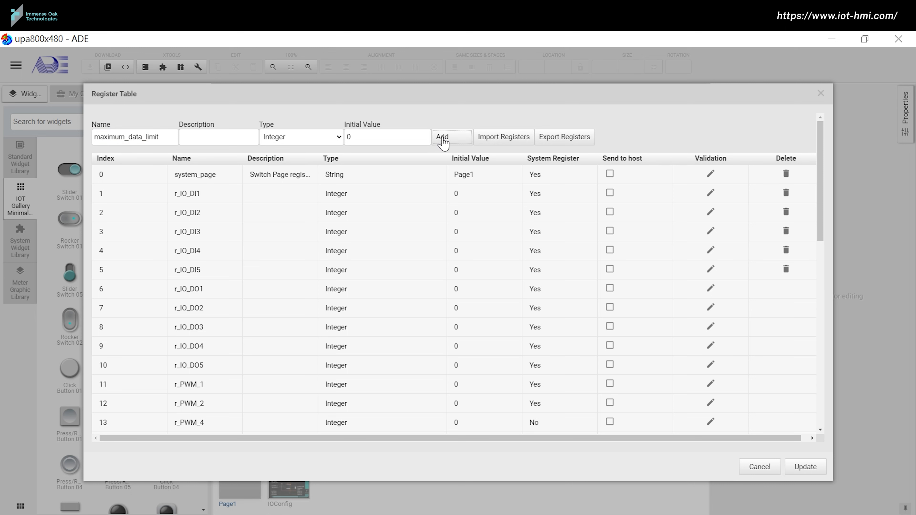
Step: Add the Boolean register starting_trigger with initial value False
drag(169, 137, 82, 141)
text(starting_tr)
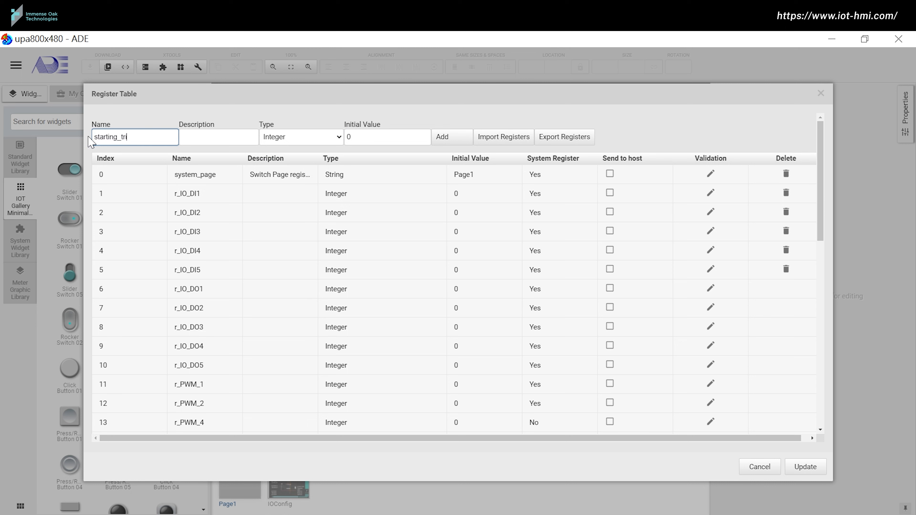
click(292, 137)
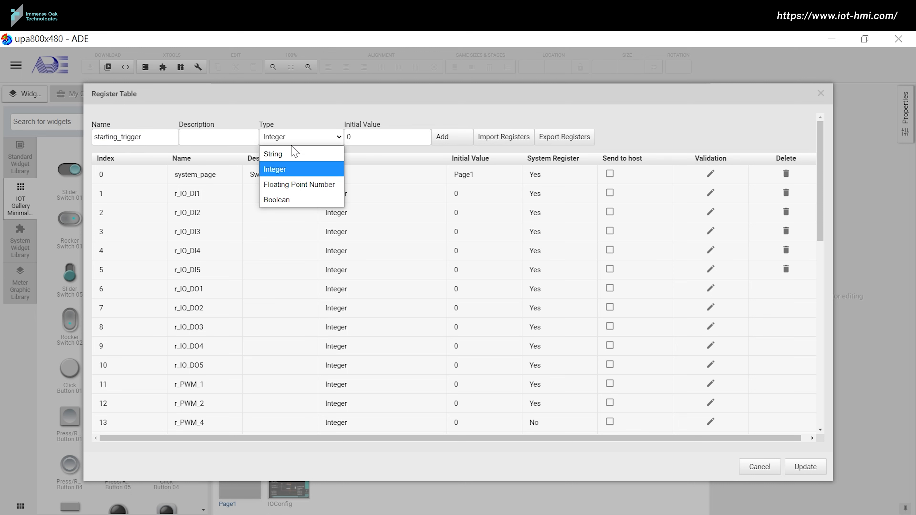
click(297, 198)
click(358, 140)
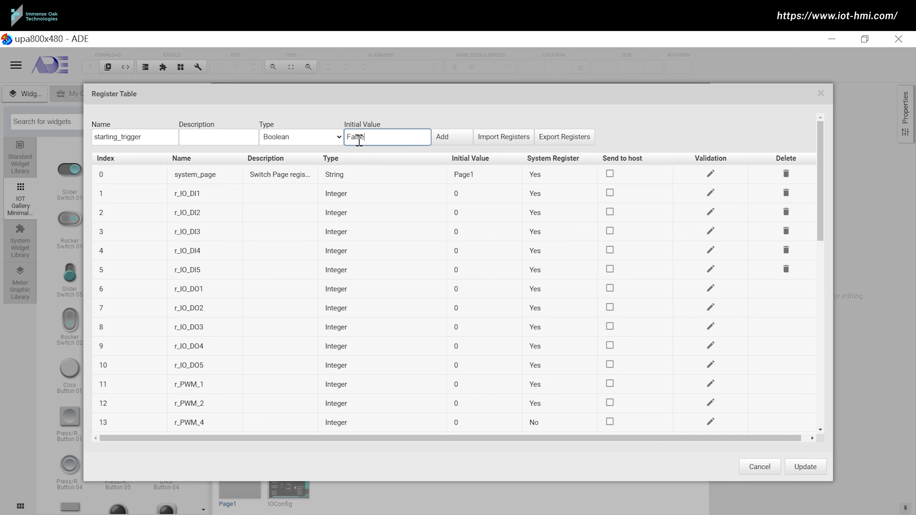
click(449, 144)
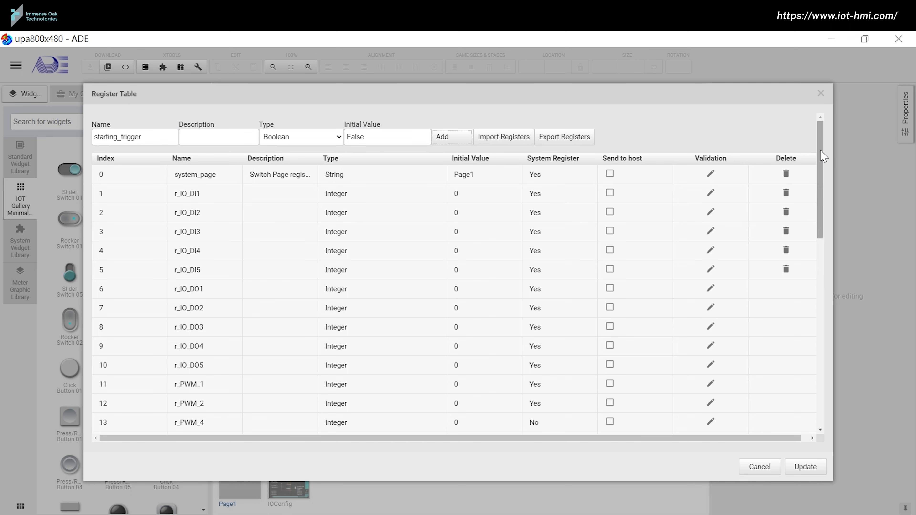
drag(820, 144, 858, 454)
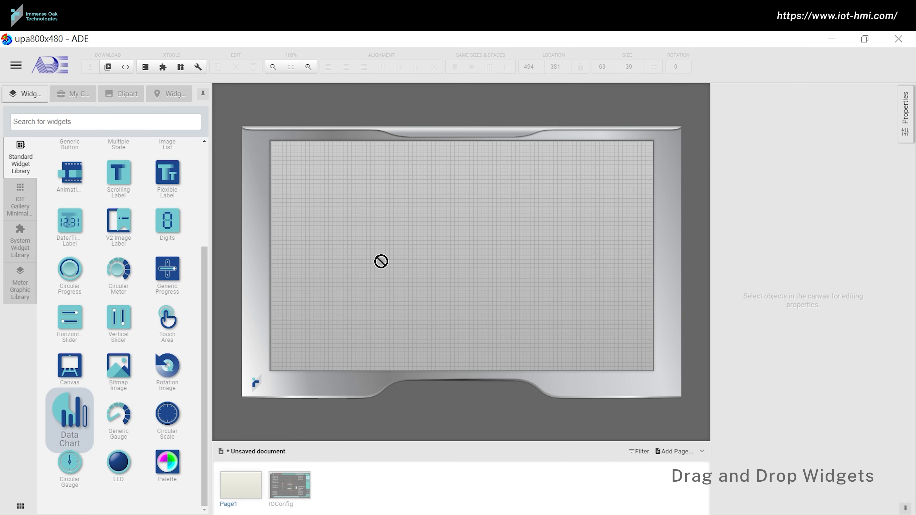
Step: Place a data chart on the page and make its first series line cyan
drag(381, 261, 416, 229)
click(752, 371)
click(858, 427)
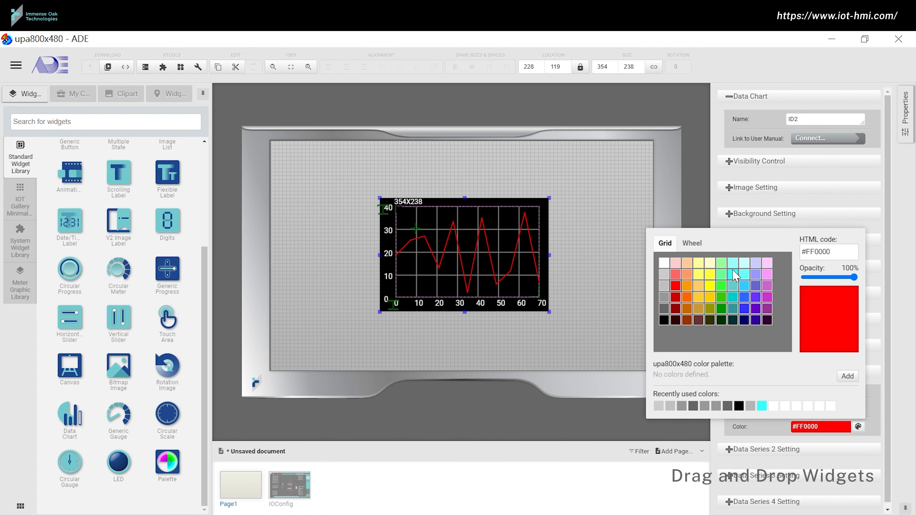
click(733, 277)
Step: Add a digits readout below the chart with no shadow, 0% background opacity, unsigned format
drag(518, 339, 519, 337)
click(783, 240)
click(798, 261)
click(796, 281)
click(865, 317)
drag(862, 167, 812, 168)
click(793, 334)
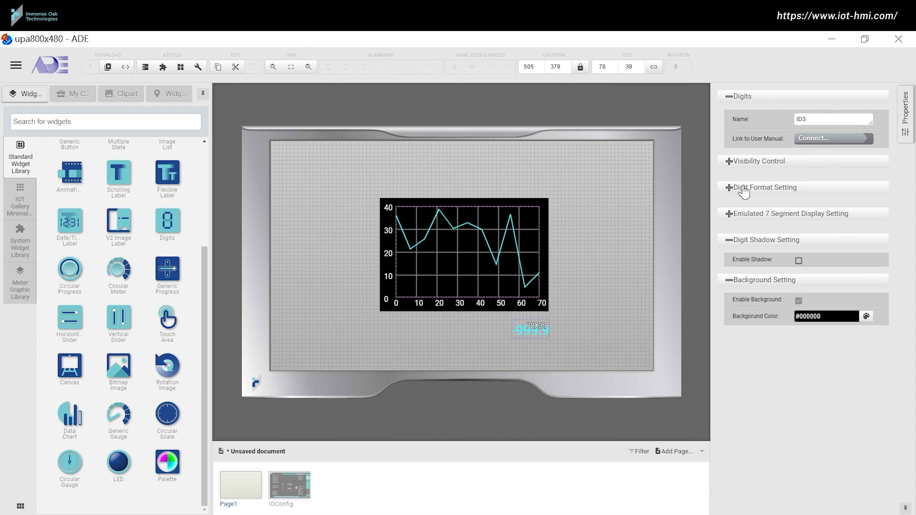
click(743, 188)
click(861, 250)
click(799, 273)
Step: Place a slider switch right of the chart, a vertical slider left of it, and a timer top-left
drag(120, 210, 576, 218)
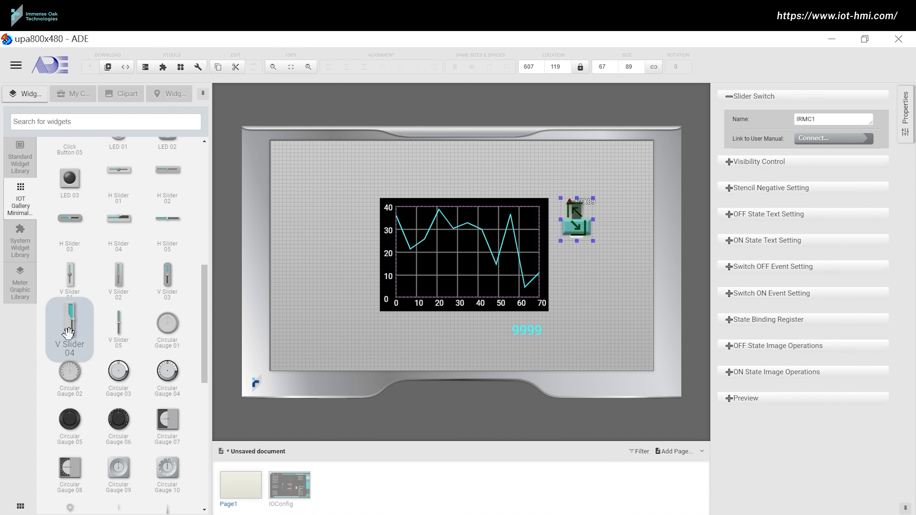
drag(68, 330, 350, 218)
click(21, 241)
drag(70, 222, 300, 161)
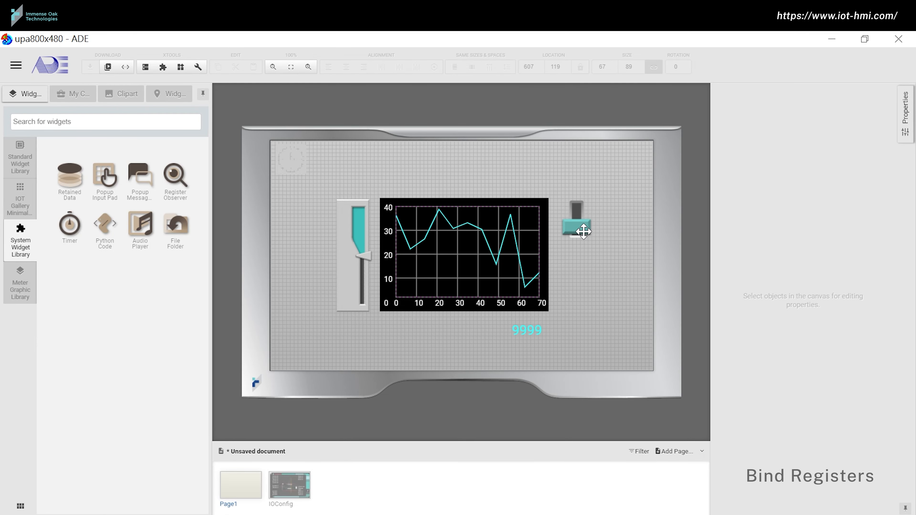
Step: Give the slider switch an ON callback that sets starting_trigger to true
click(583, 231)
click(772, 294)
click(798, 342)
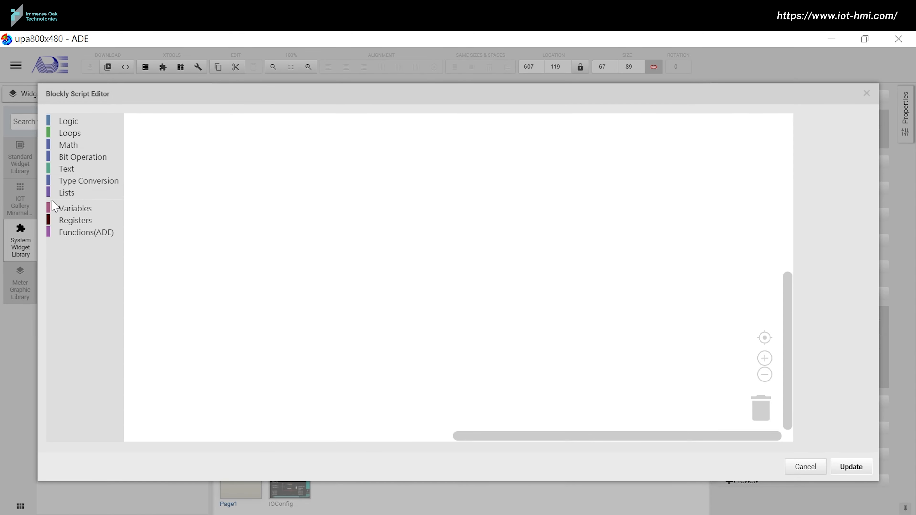
click(76, 219)
drag(148, 129, 384, 230)
click(72, 122)
drag(133, 254, 476, 228)
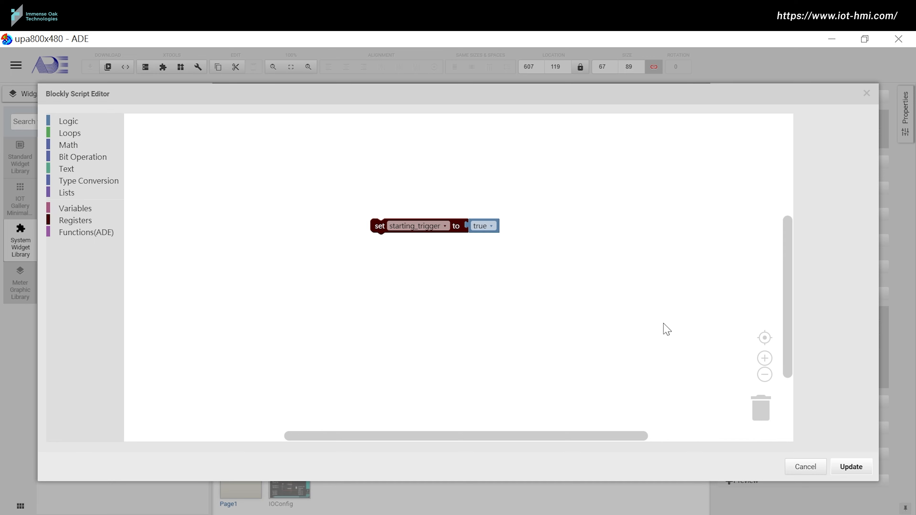
click(851, 466)
Step: Add an OFF callback on the switch that sets starting_trigger to false
click(798, 317)
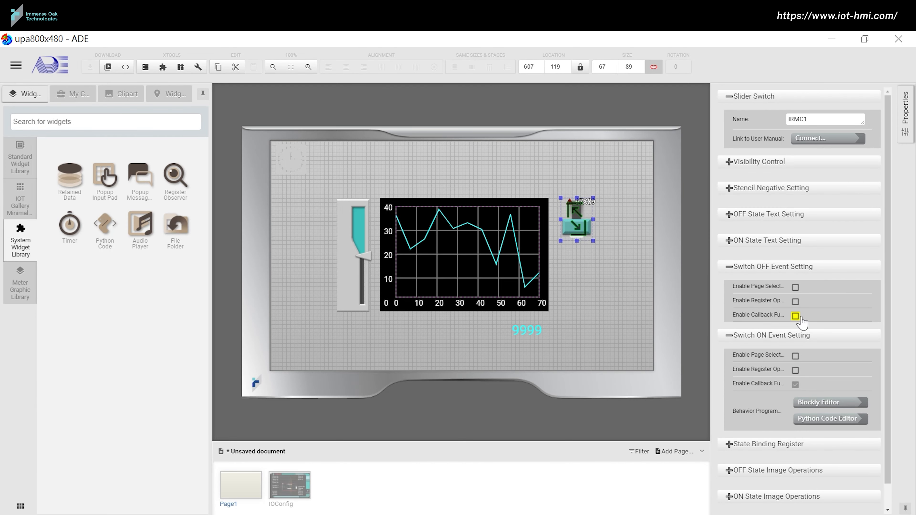
click(822, 346)
click(100, 221)
drag(143, 124, 416, 244)
click(68, 121)
drag(147, 259, 522, 251)
click(525, 244)
click(528, 275)
click(850, 466)
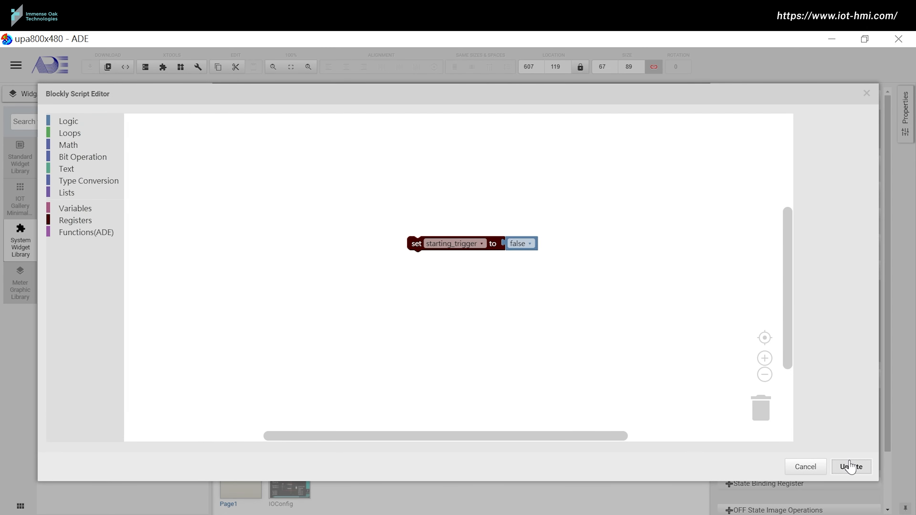
Step: Bind the digits readout's value to the random_data register
click(527, 330)
click(861, 340)
click(832, 389)
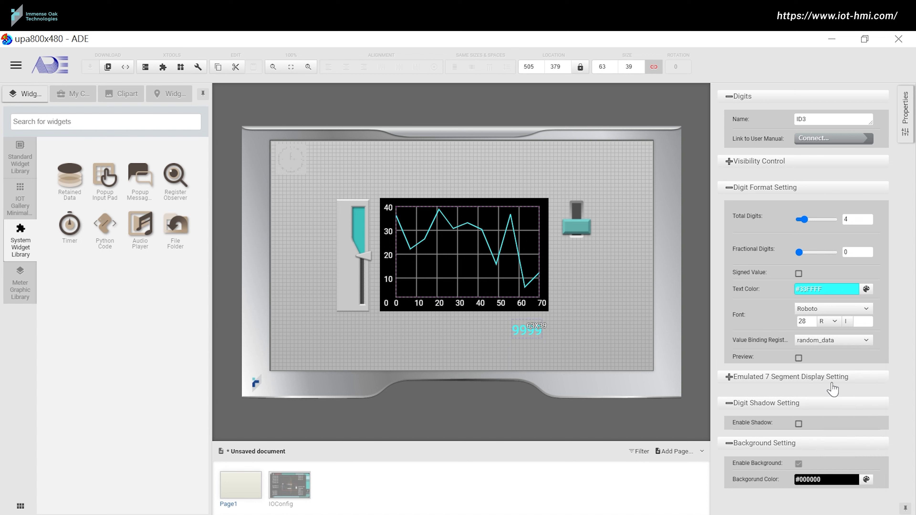
Step: Bind the vertical slider's value to the maximum_data_limit register
click(342, 225)
click(826, 421)
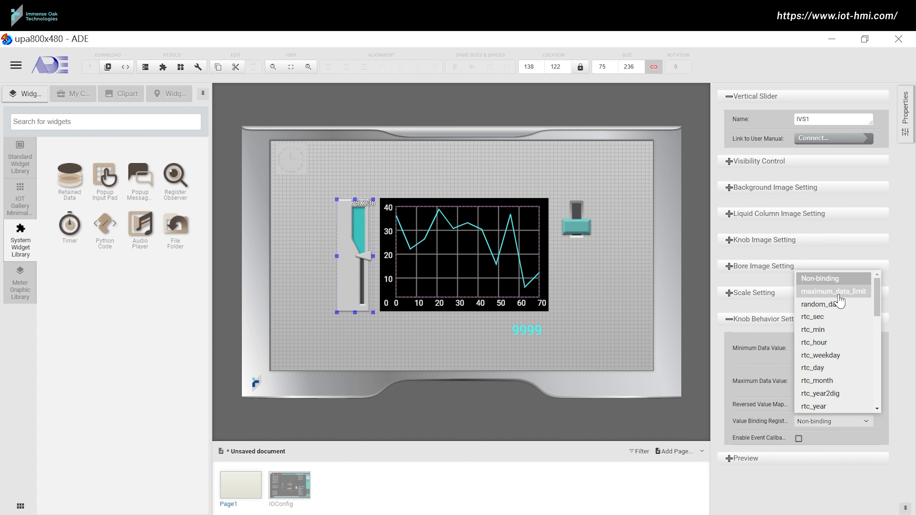
click(829, 304)
click(294, 160)
Step: Set the timer period to 100 ms and enable its time-up callback in the Blockly editor
click(293, 157)
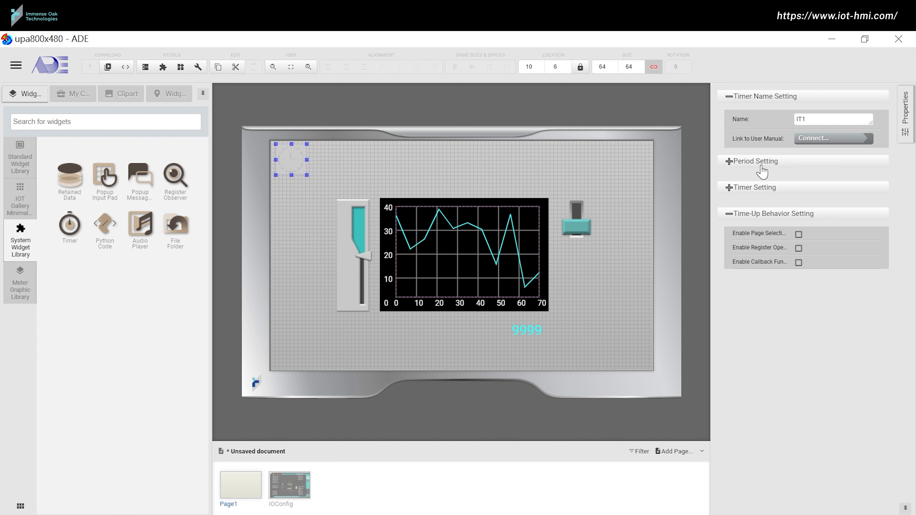
click(761, 163)
click(861, 207)
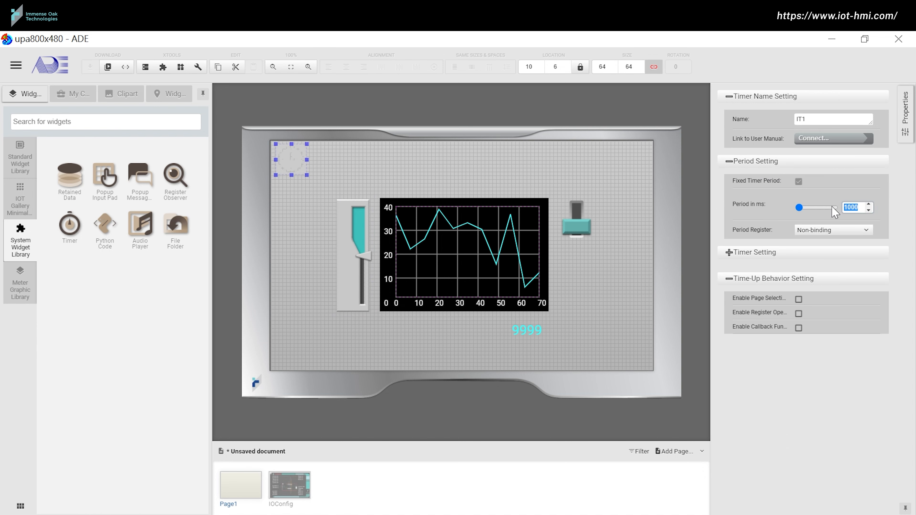
click(798, 327)
click(822, 349)
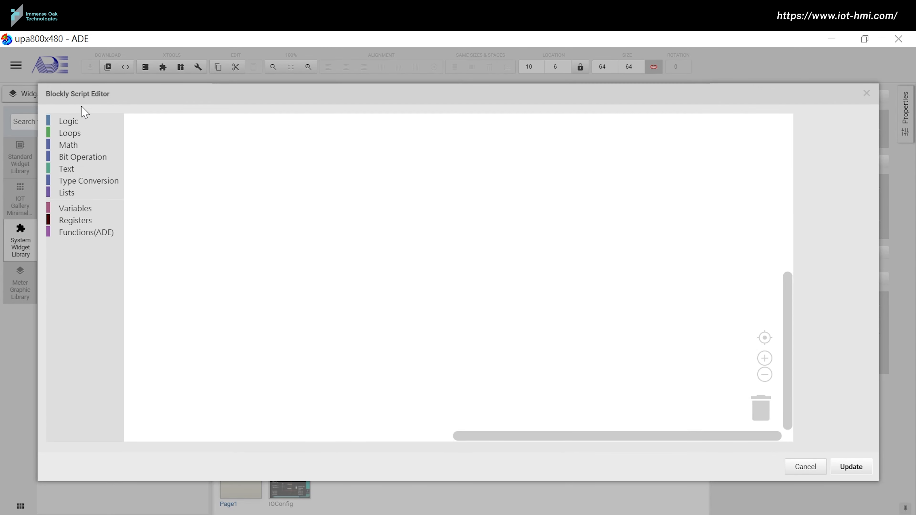
Step: Build an if block conditioned on starting_trigger, with a random-integer block alongside
click(72, 121)
drag(142, 132, 385, 241)
click(69, 144)
drag(163, 404, 417, 154)
click(92, 225)
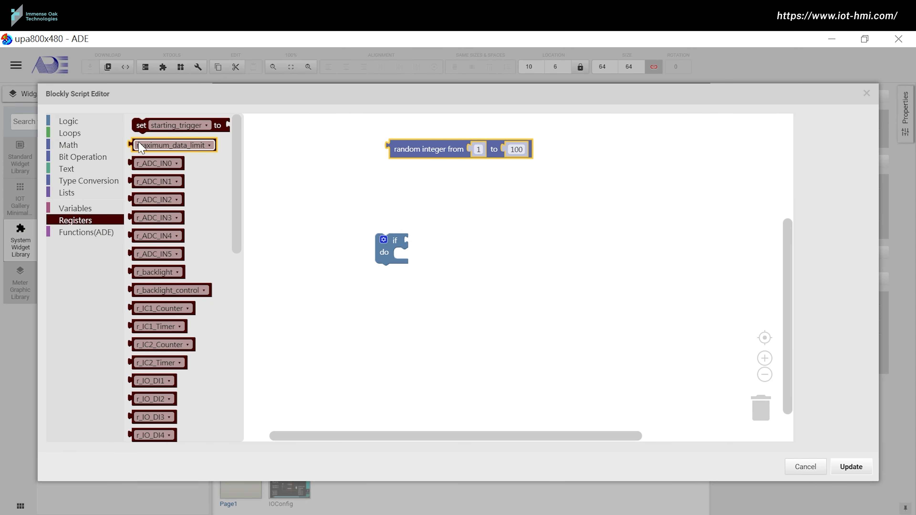
drag(141, 148, 470, 247)
click(468, 241)
click(438, 262)
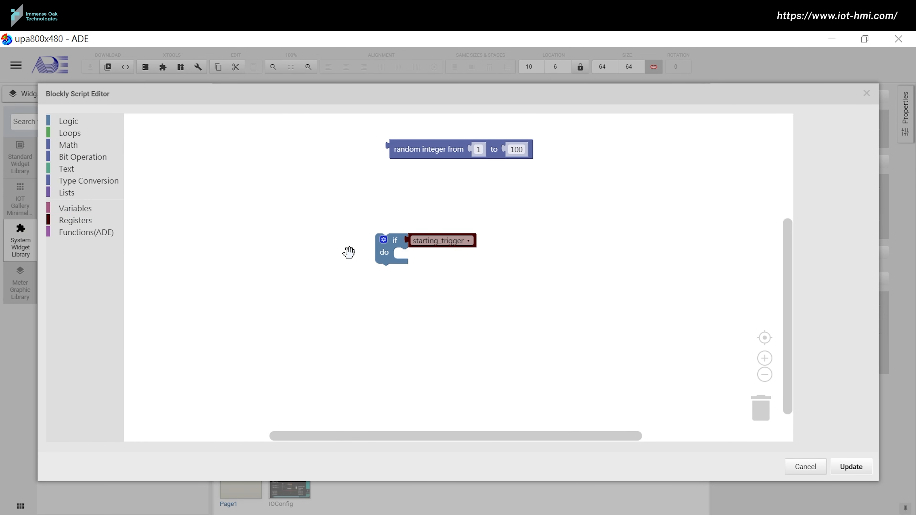
Step: Inside the if, set random_data to a random integer from 0 to maximum_data_limit, and save
click(82, 225)
drag(155, 124, 451, 259)
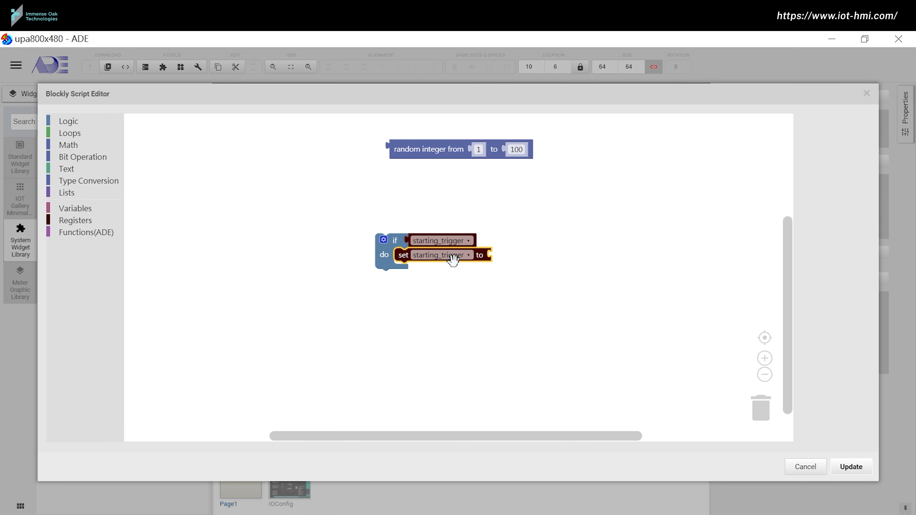
click(462, 258)
click(459, 302)
drag(422, 155, 515, 262)
click(90, 225)
drag(149, 154, 613, 261)
click(575, 258)
text(0)
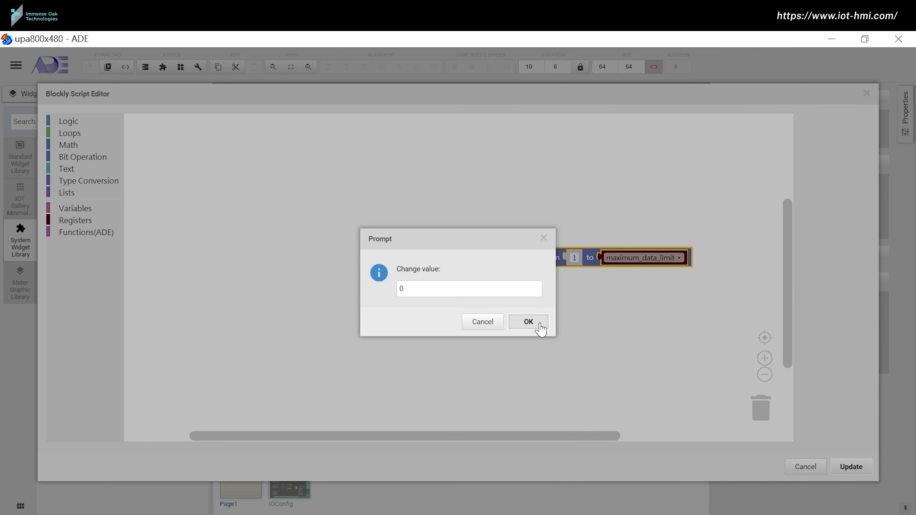
click(537, 321)
click(833, 467)
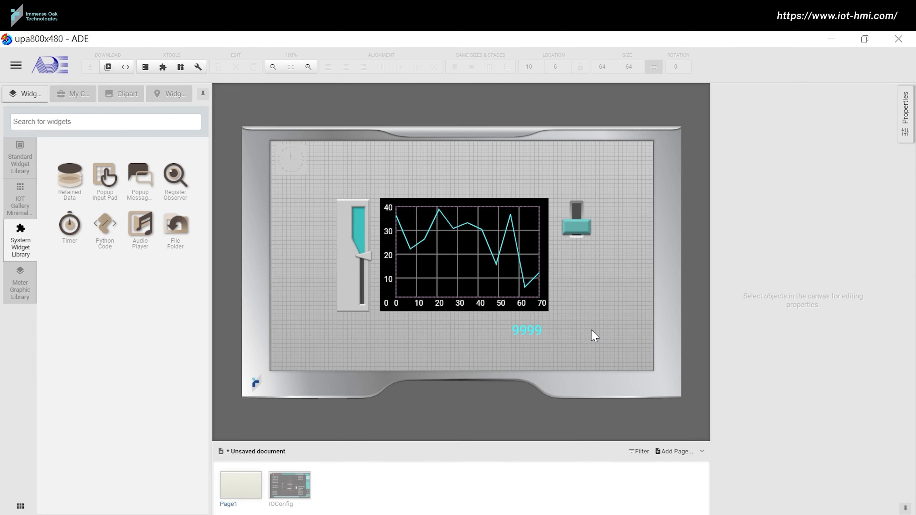
Step: Set the chart's point count and maximum data value both to 100
click(522, 268)
click(750, 241)
drag(887, 337, 893, 402)
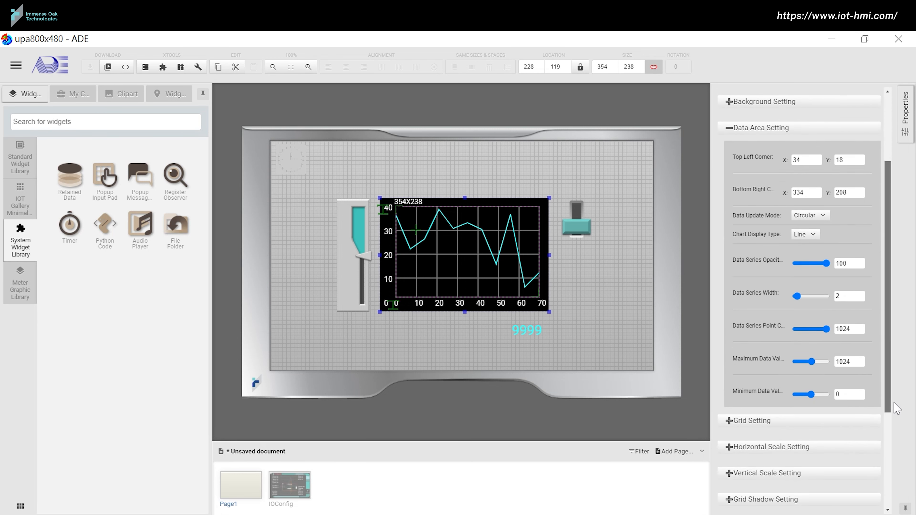
drag(851, 329, 834, 331)
text(100)
drag(850, 362, 823, 361)
text(100)
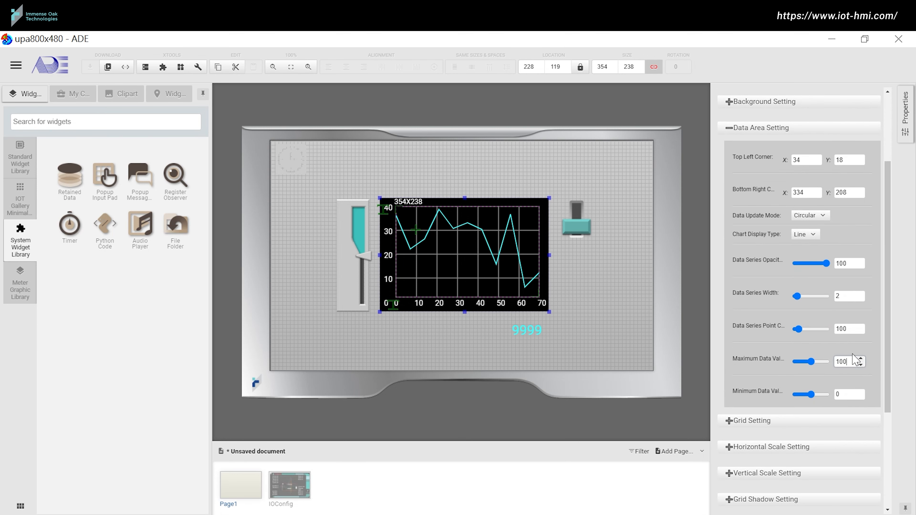
click(775, 133)
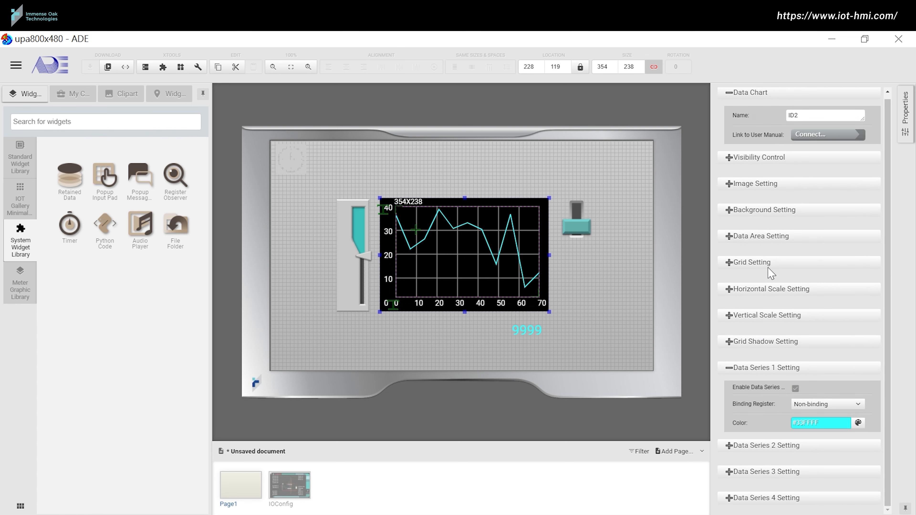
Step: Adjust the chart's grid granularity, entering 38 for the vertical spacing
click(768, 267)
double_click(804, 296)
double_click(839, 295)
text(38)
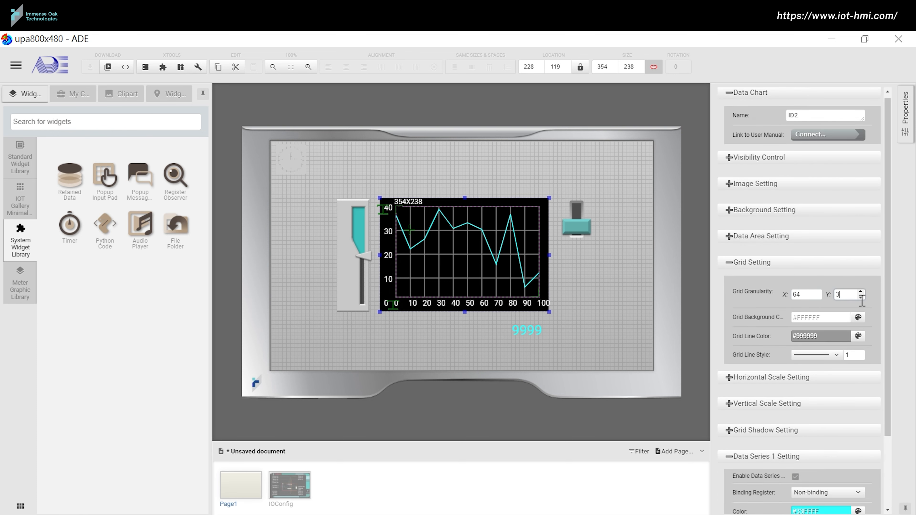
click(869, 306)
click(774, 267)
Step: Set the chart's vertical scale start number to 100
click(774, 310)
double_click(805, 404)
text(100)
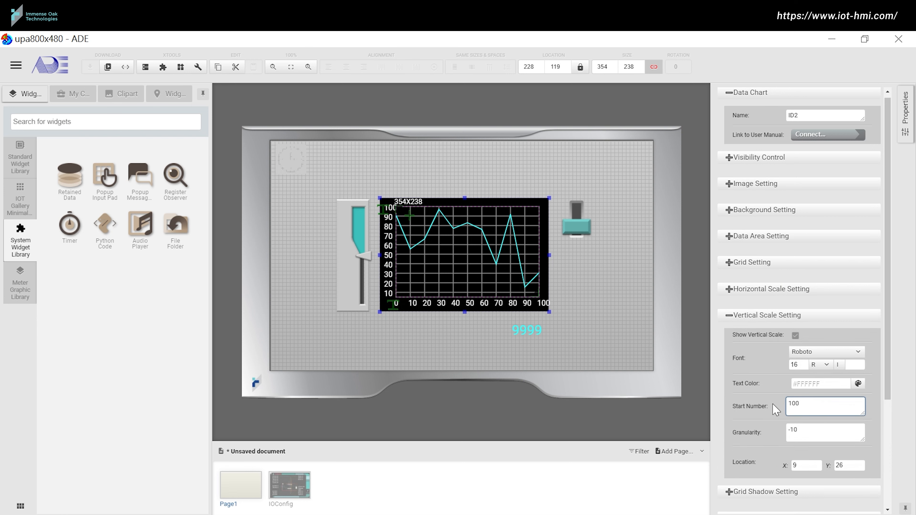
click(756, 315)
Step: Bind the chart's data series 1 to the random_data register
click(760, 262)
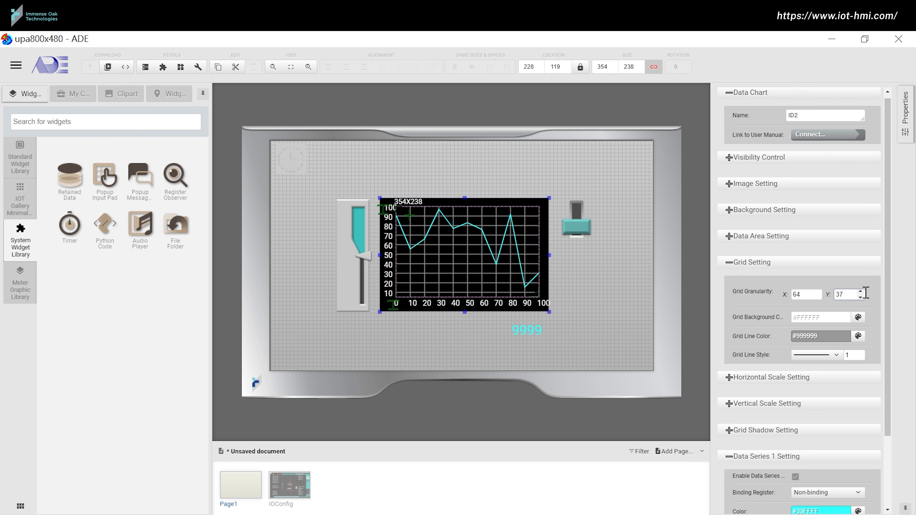
scroll(857, 299, down, 3)
click(826, 428)
click(826, 318)
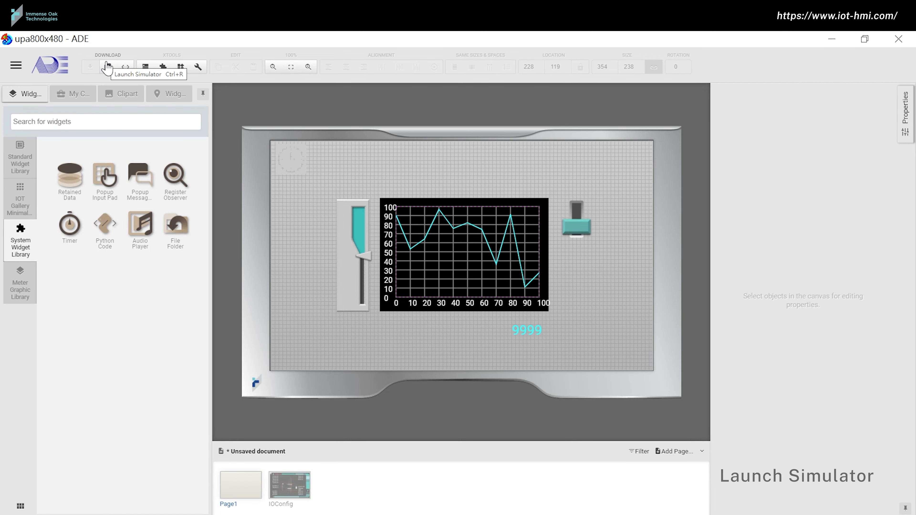
Step: Launch the simulator, sweep the slider to the top and back down, and toggle the switch several times
click(108, 67)
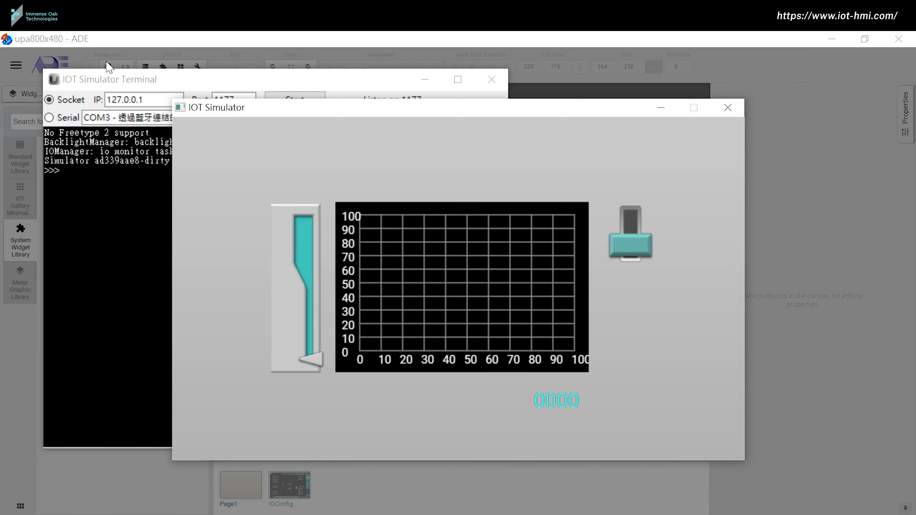
click(643, 249)
drag(321, 356, 326, 283)
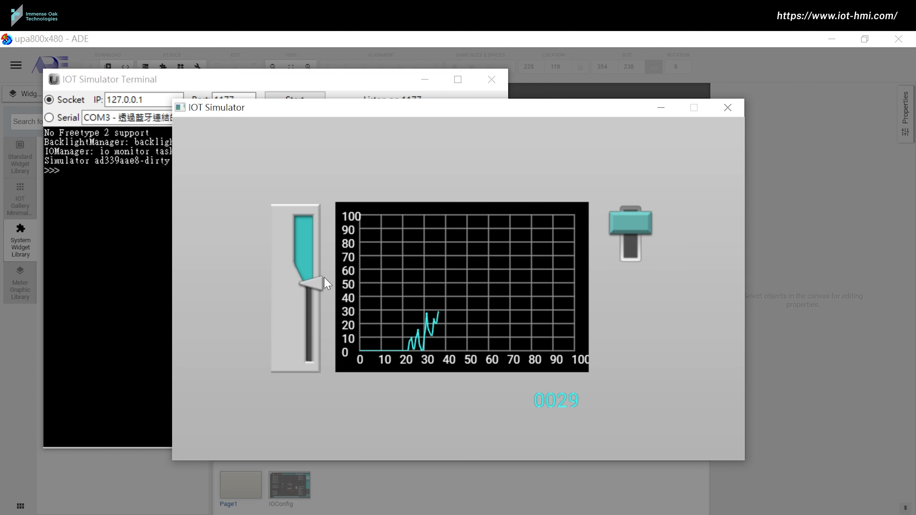
drag(316, 285, 319, 219)
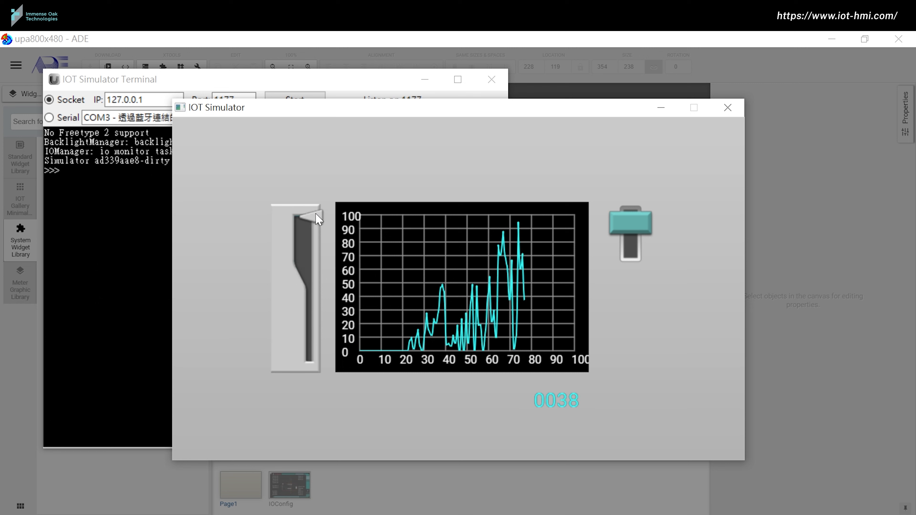
click(644, 232)
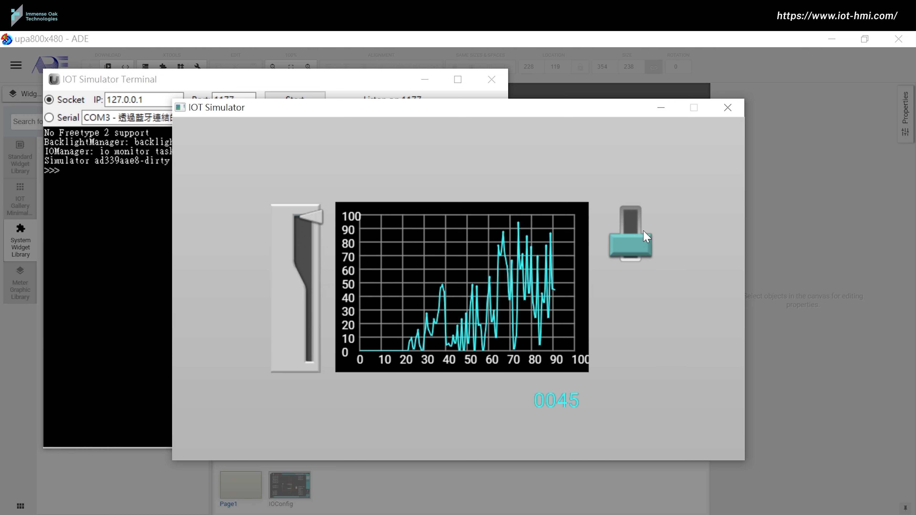
click(645, 236)
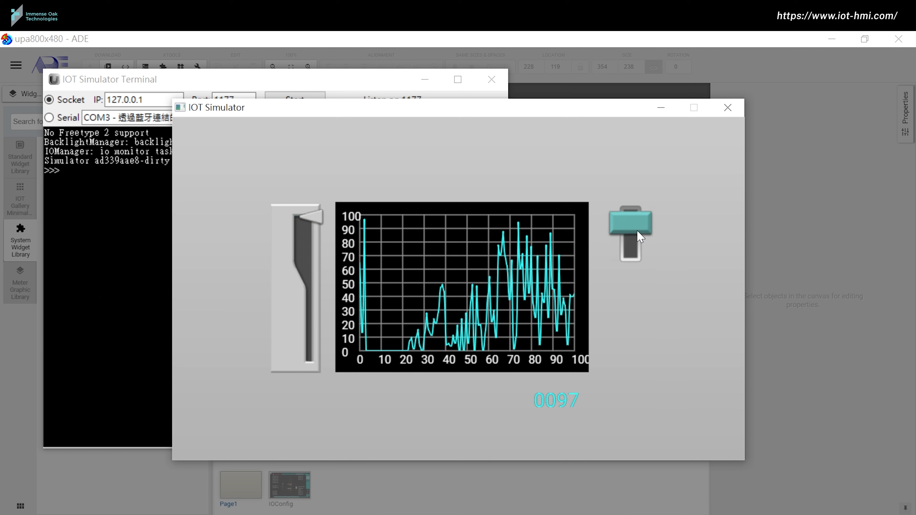
drag(307, 218, 318, 376)
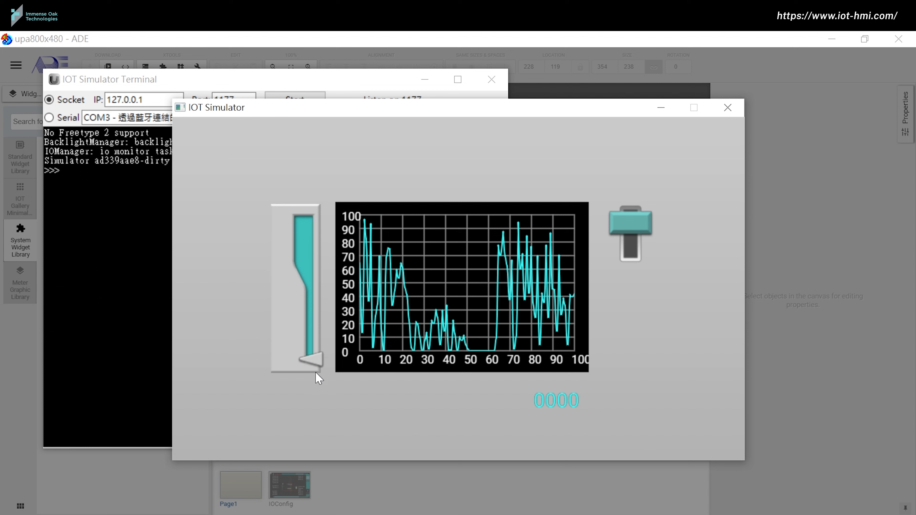
click(617, 245)
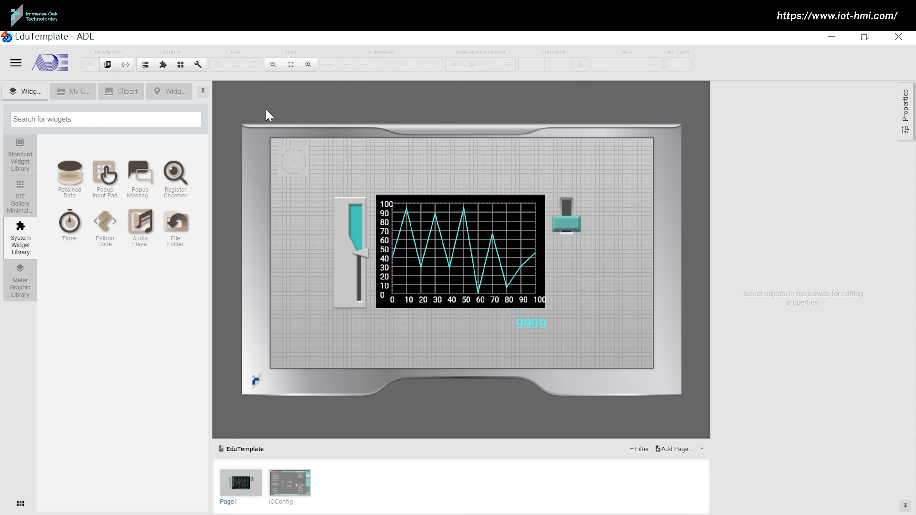
Step: Export the design with output type IOT Panel and the Ubique Panel template
click(16, 62)
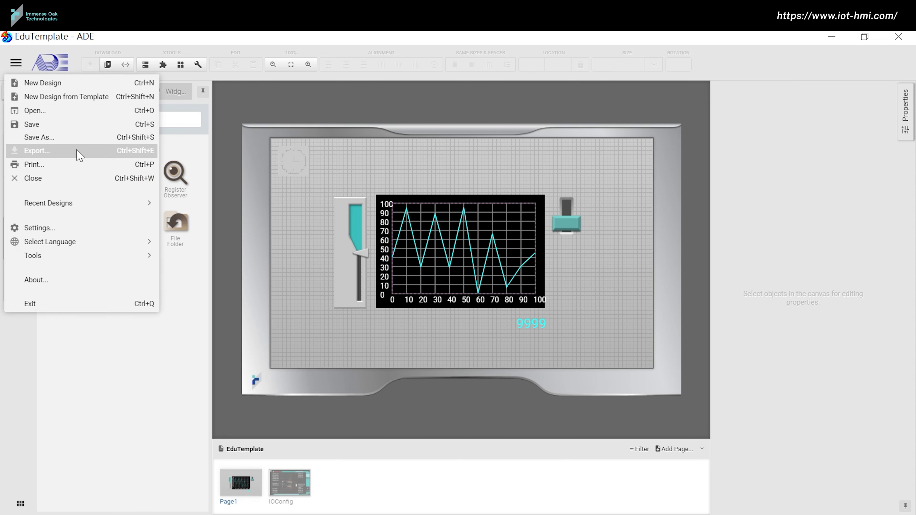
click(79, 155)
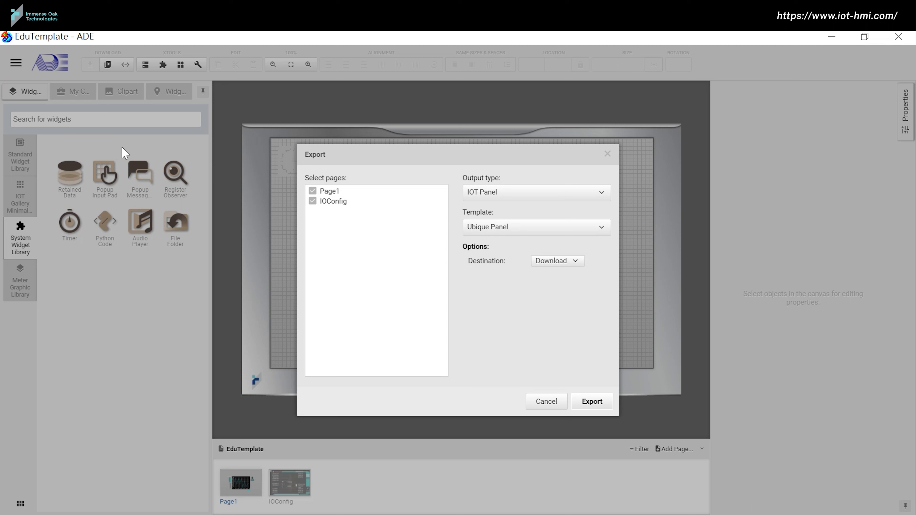
click(475, 197)
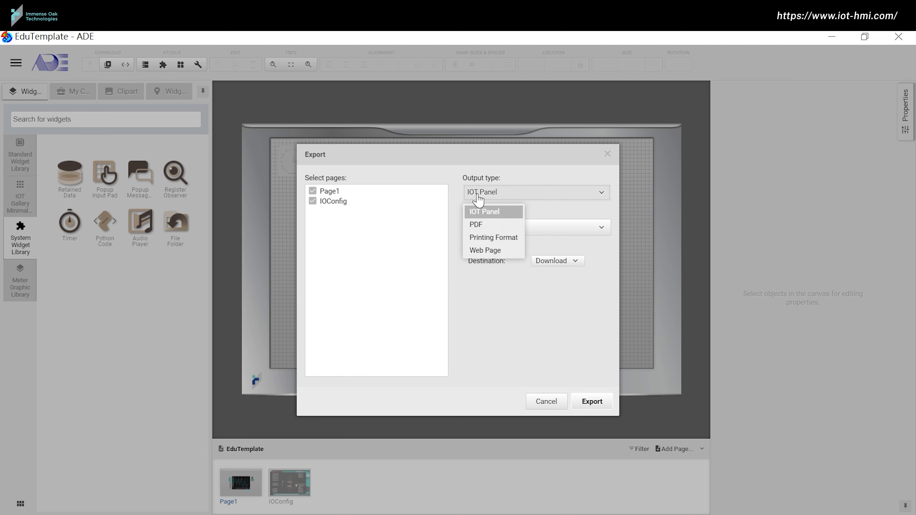
click(479, 211)
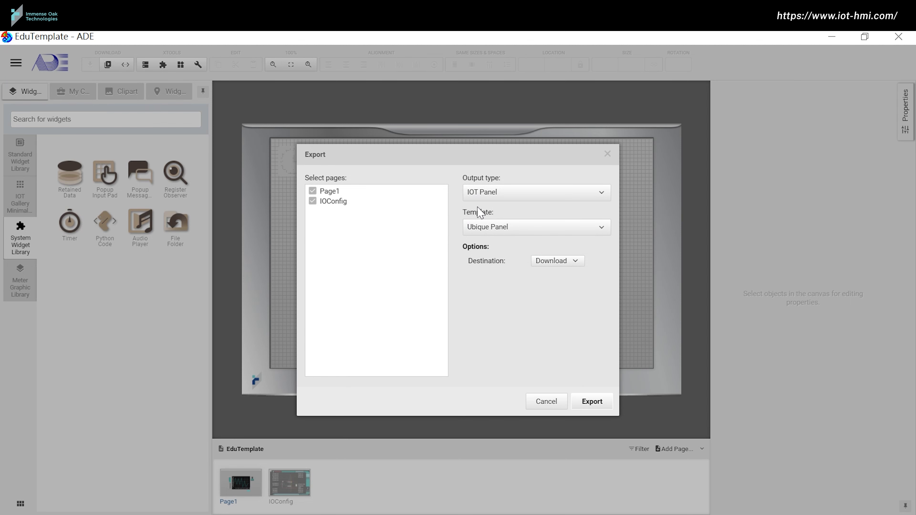
click(477, 233)
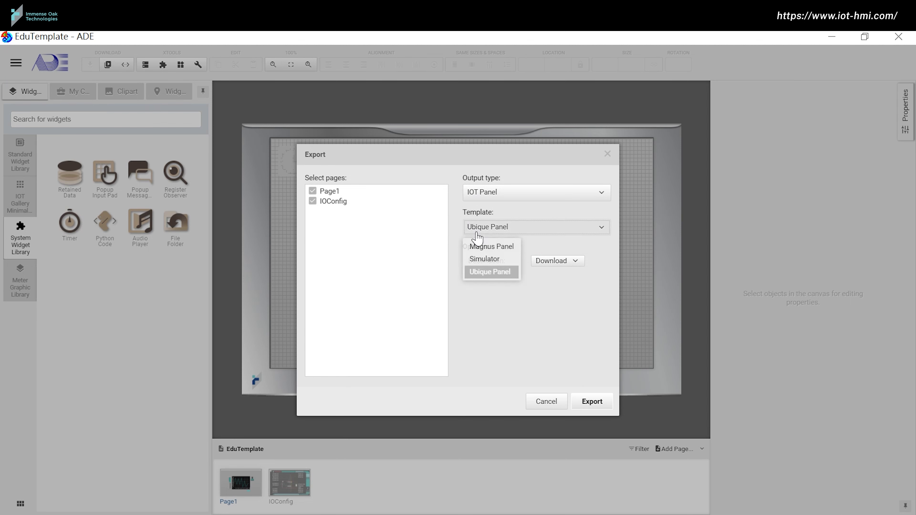
click(485, 273)
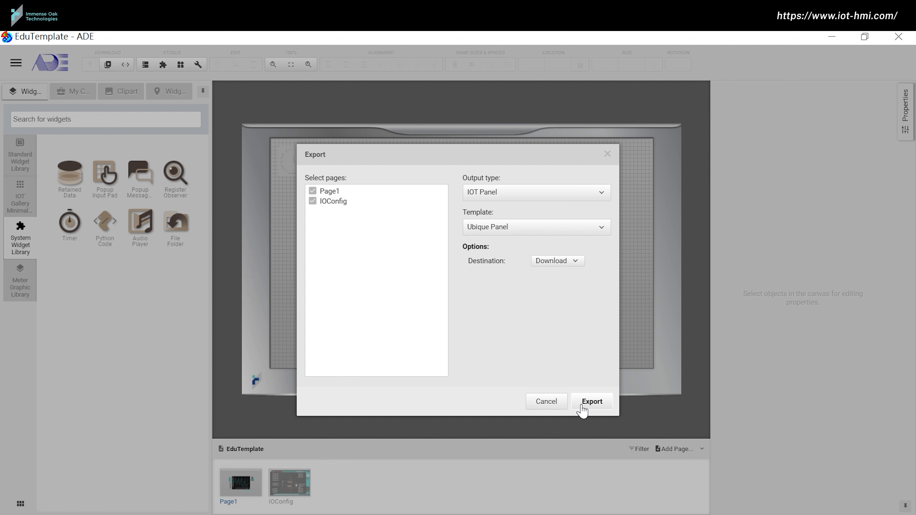
click(591, 401)
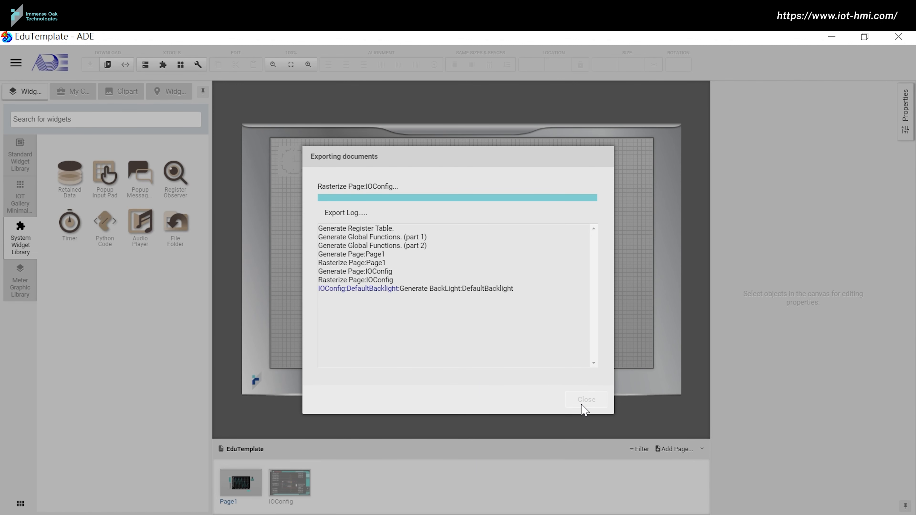